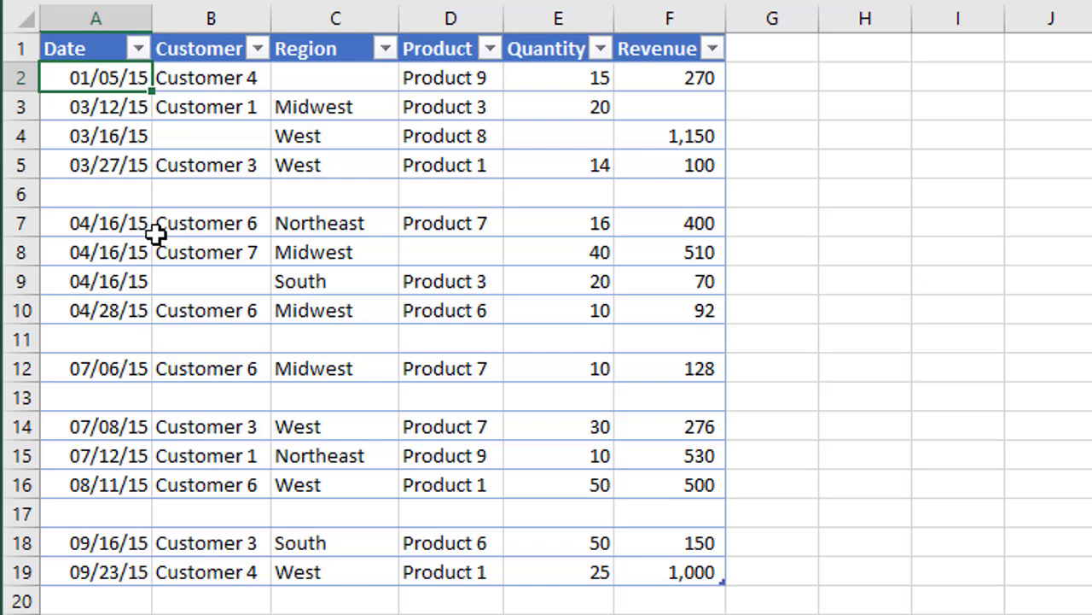
Step: Filter the Customer column to (Blanks) only, showing rows 4, 6, 9, 11, 13 and 17
left_click(259, 51)
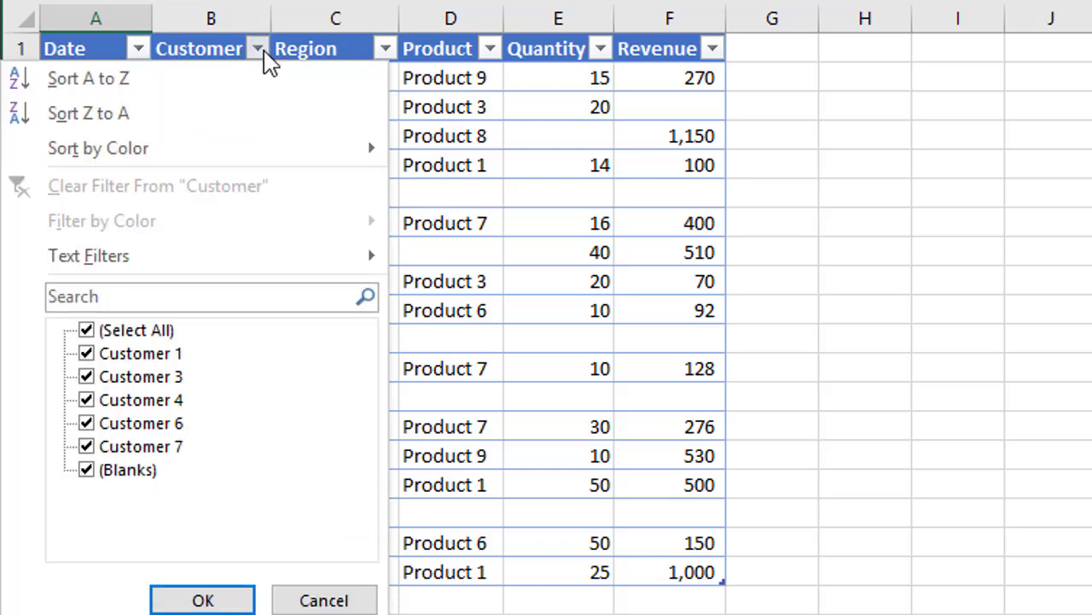
left_click(157, 338)
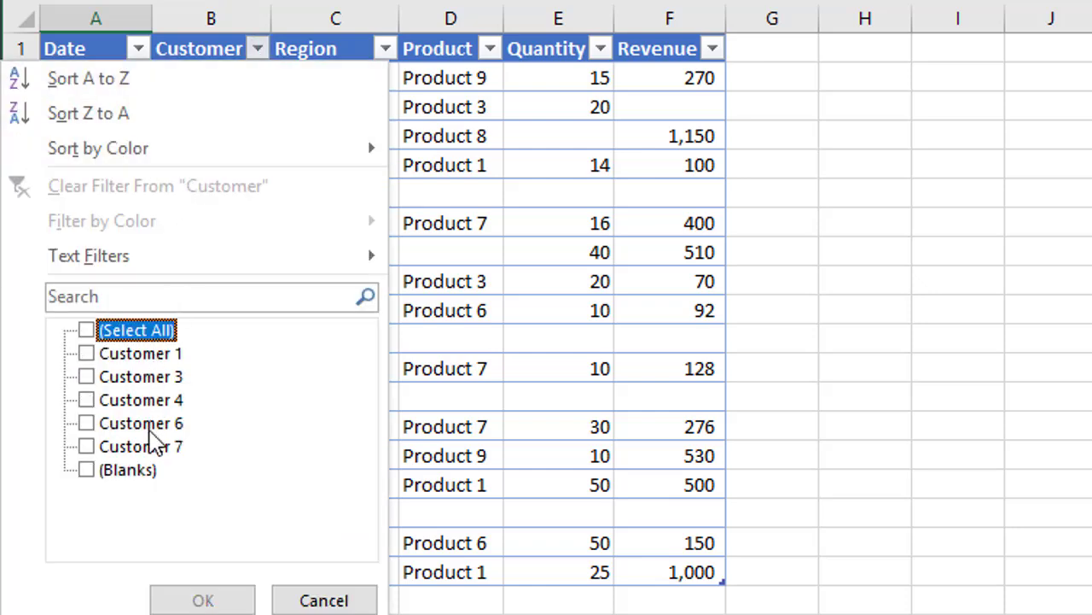
left_click(120, 472)
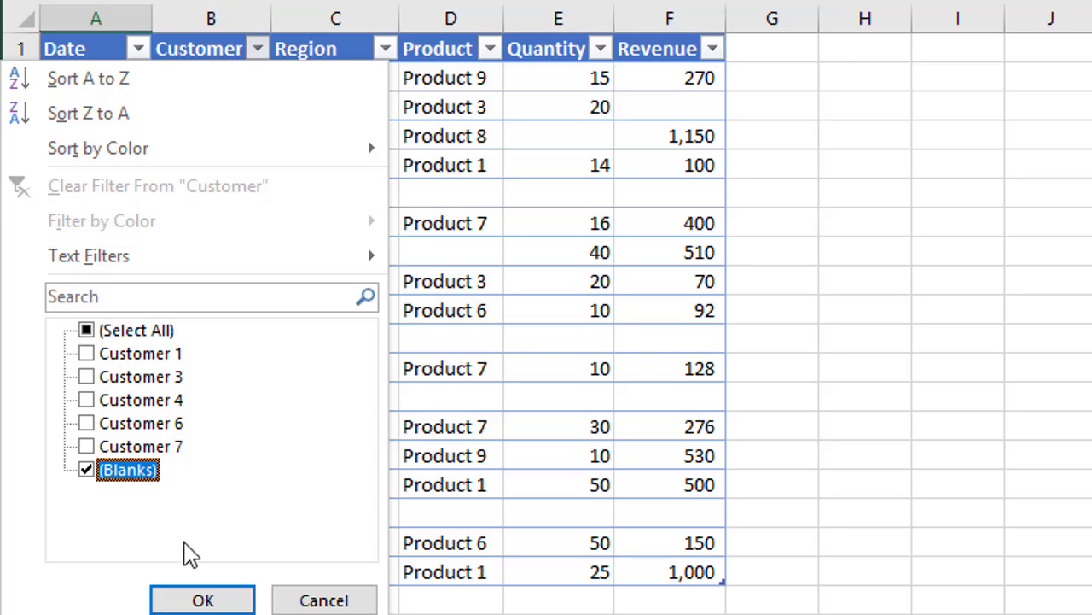
left_click(203, 600)
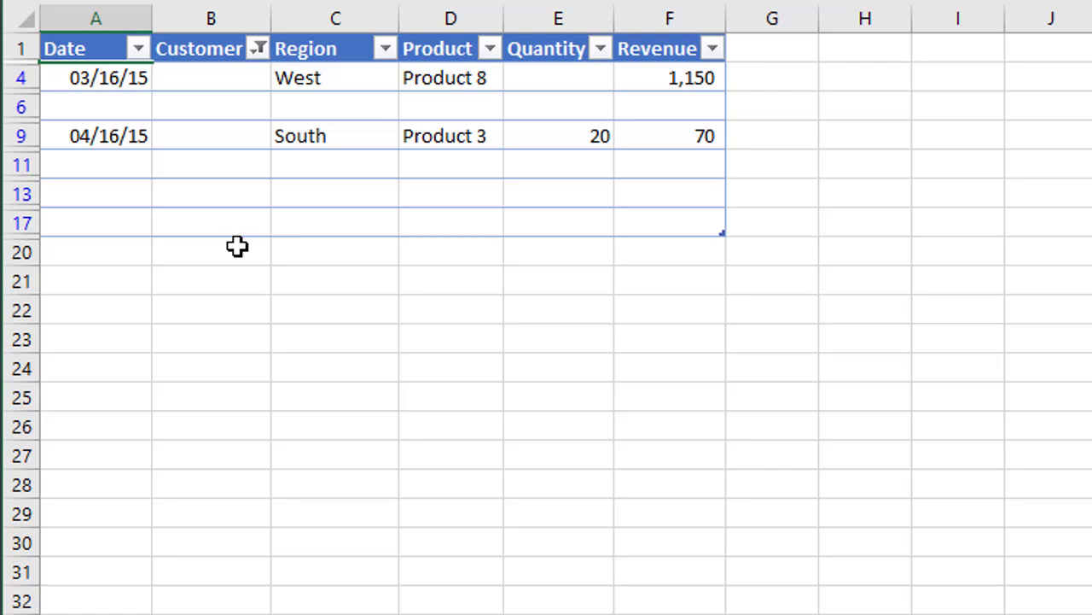
Step: Select empty cell B4, then clear the Customer filter so rows 2–19 all reappear
left_click(227, 77)
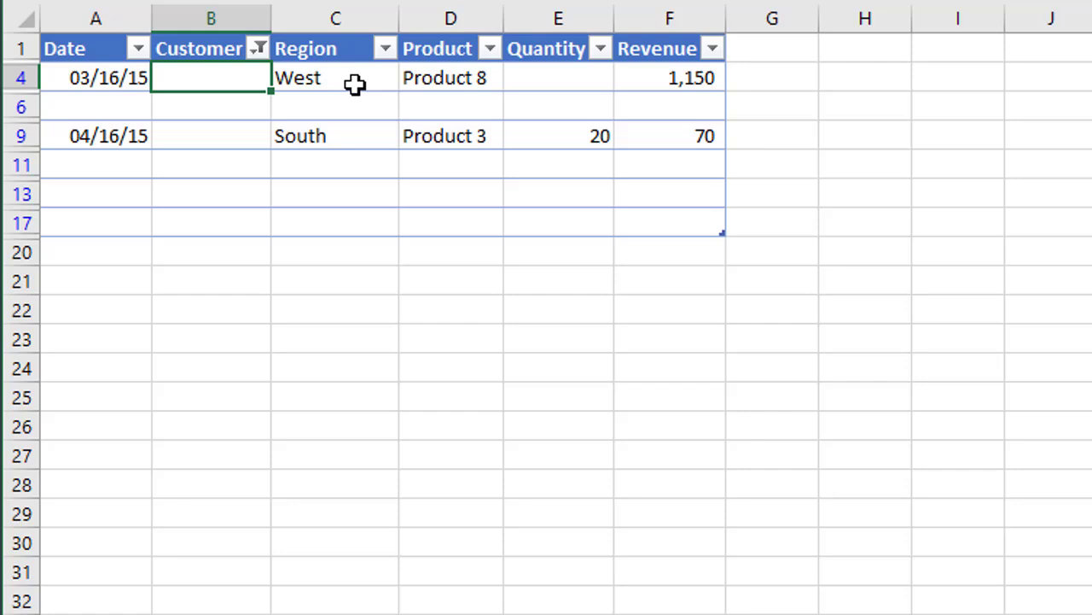
left_click(257, 49)
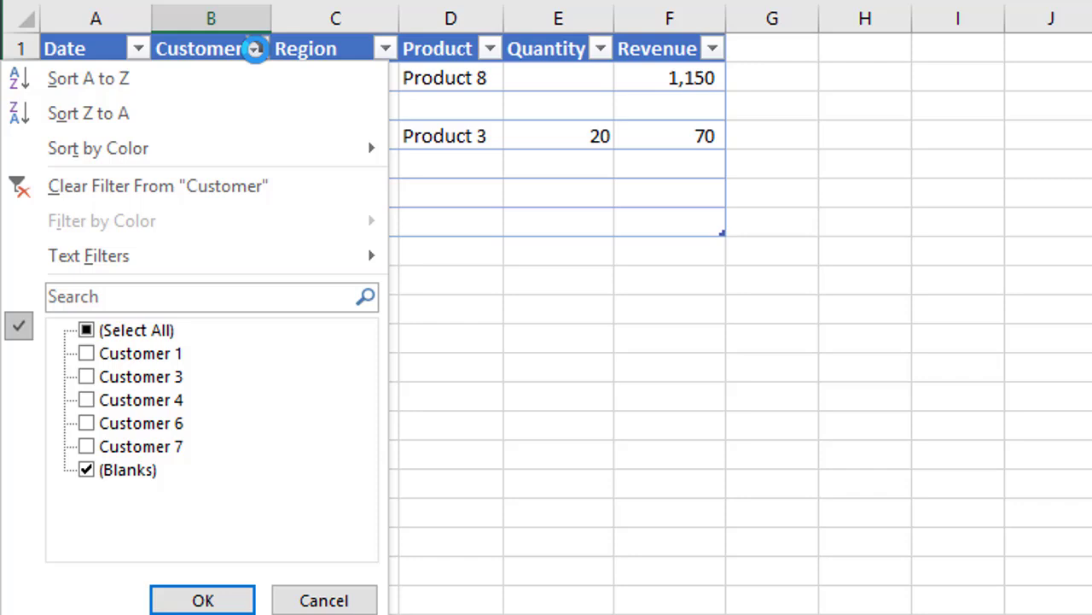
left_click(176, 188)
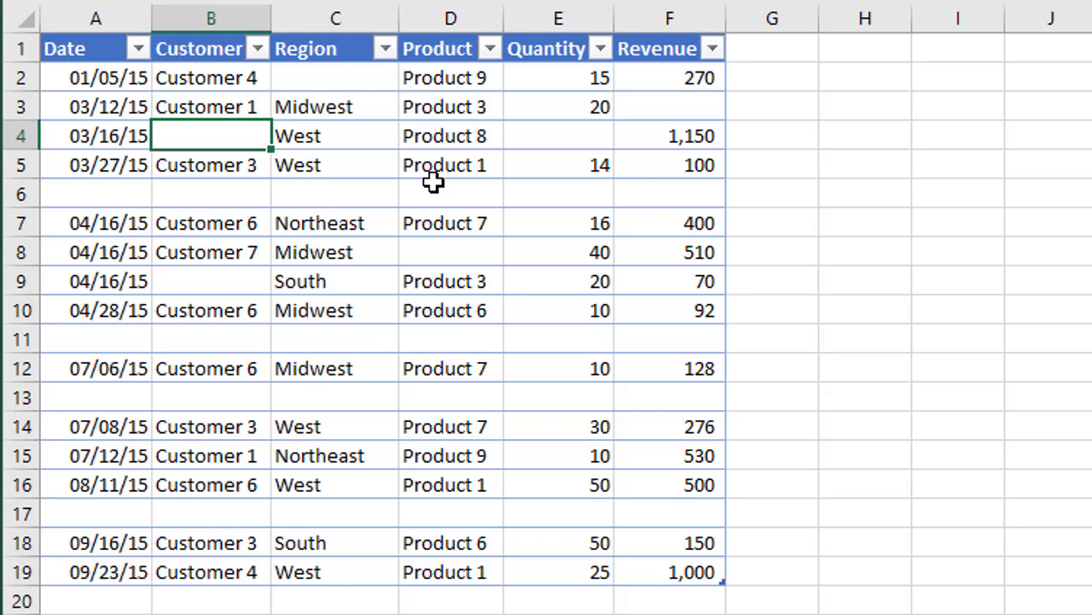
Step: Enter the header 'Blanks' in G1 to extend the table with a new column
left_click(776, 53)
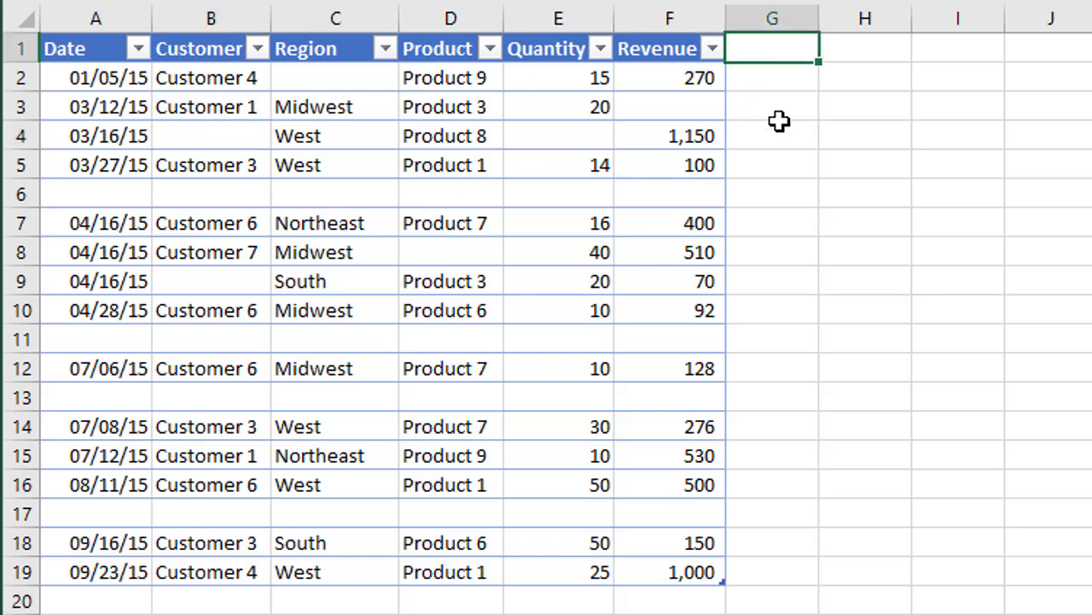
type("Blanks")
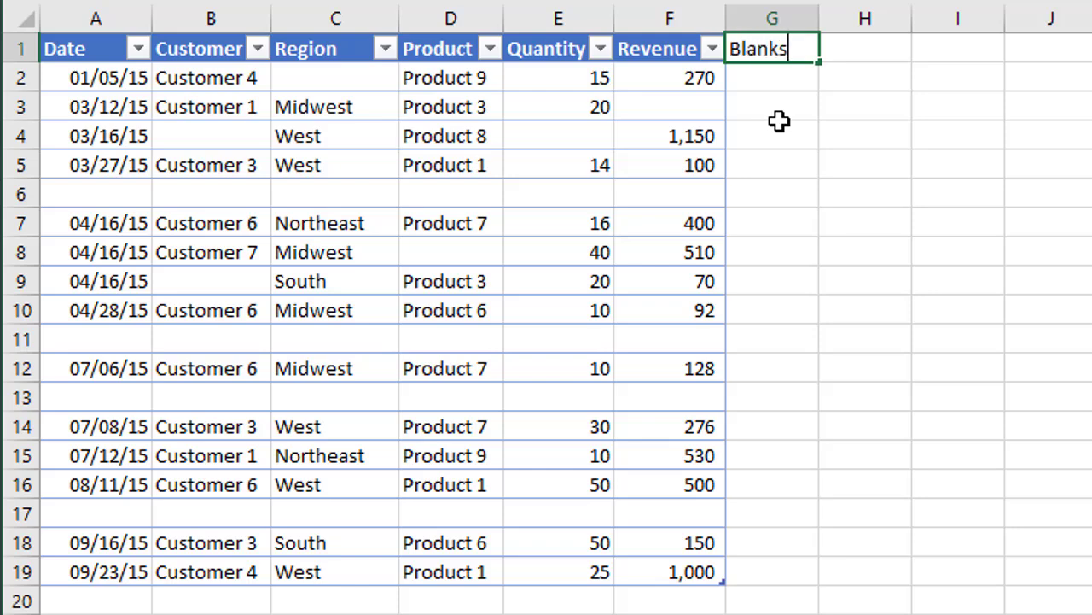
key("Return")
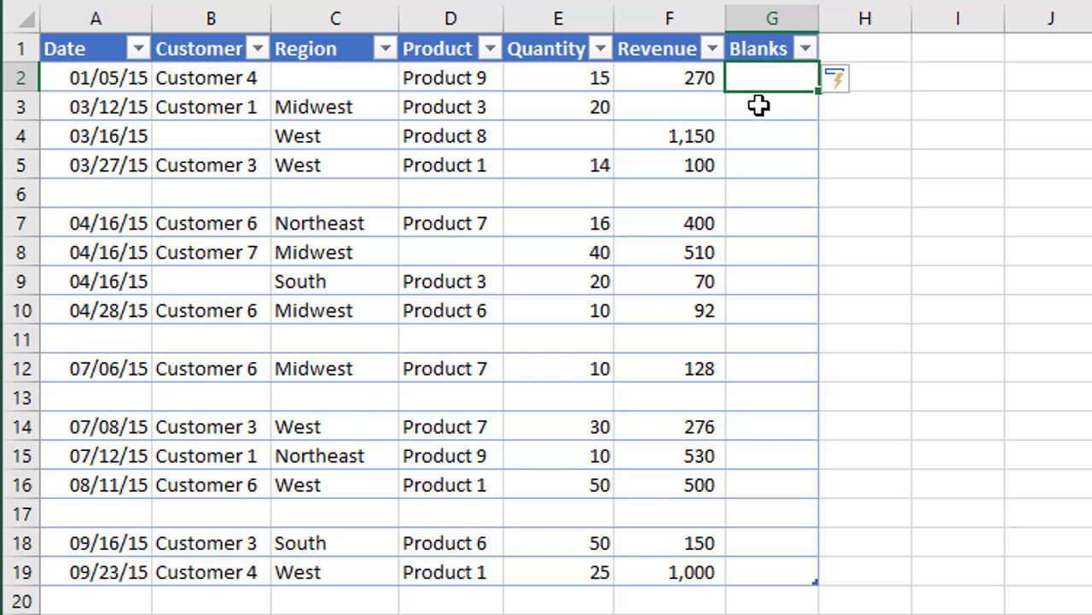
Step: Enter =COUNTA(A2:F2) in G2 so each row counts its filled cells from A to F
type("=counta")
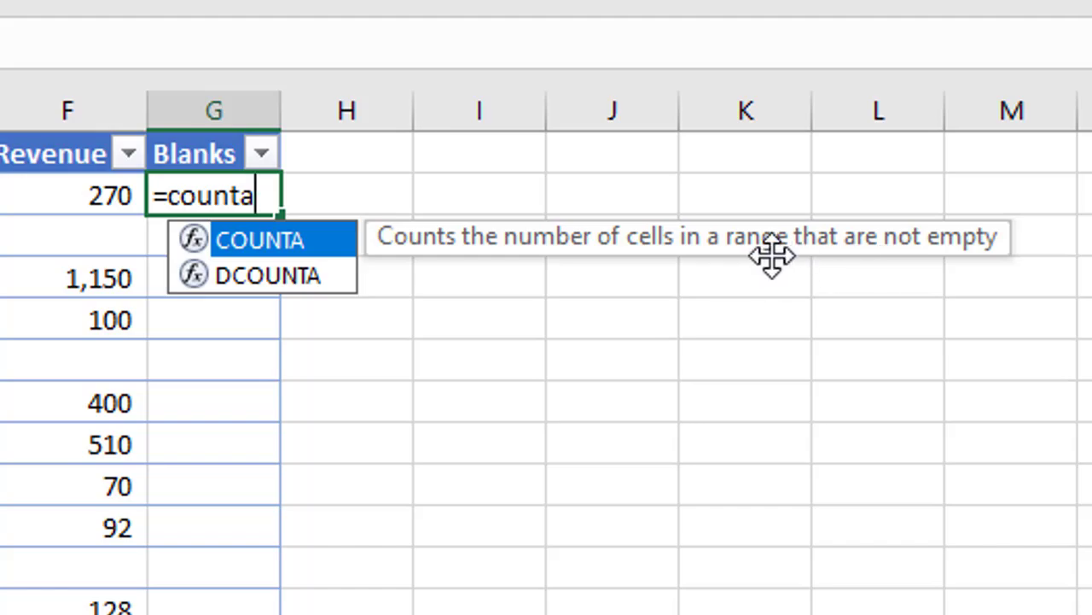
key("Tab")
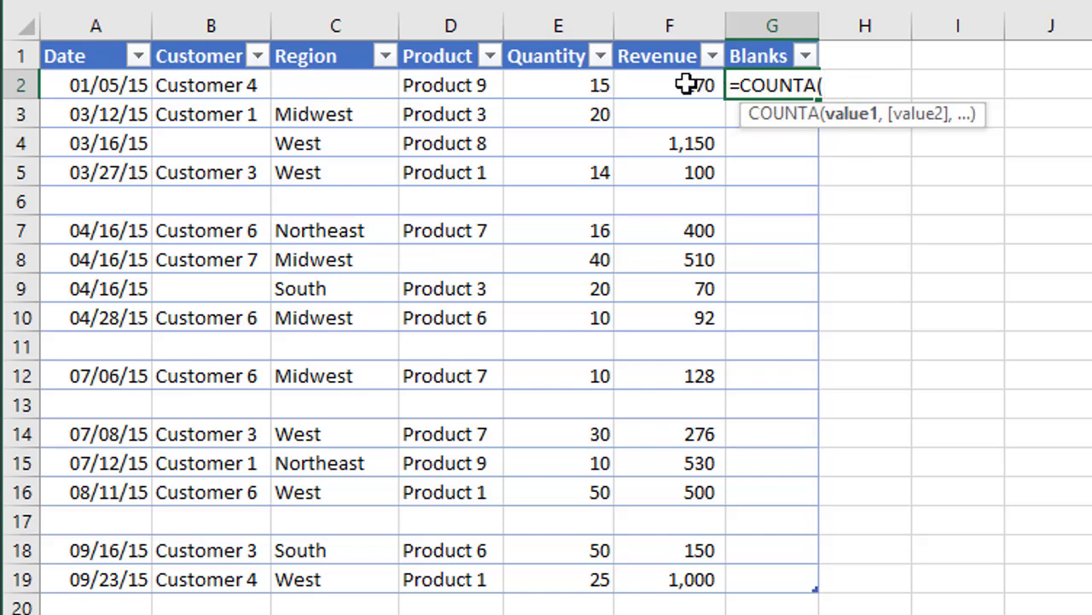
left_click_drag(684, 83, 113, 88)
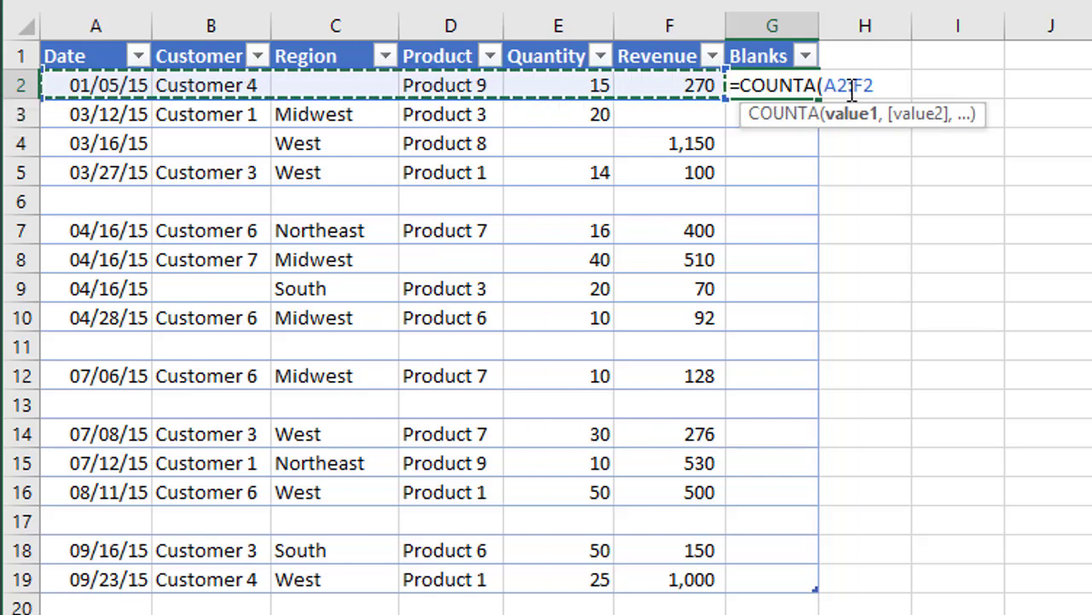
type(")")
key("Return")
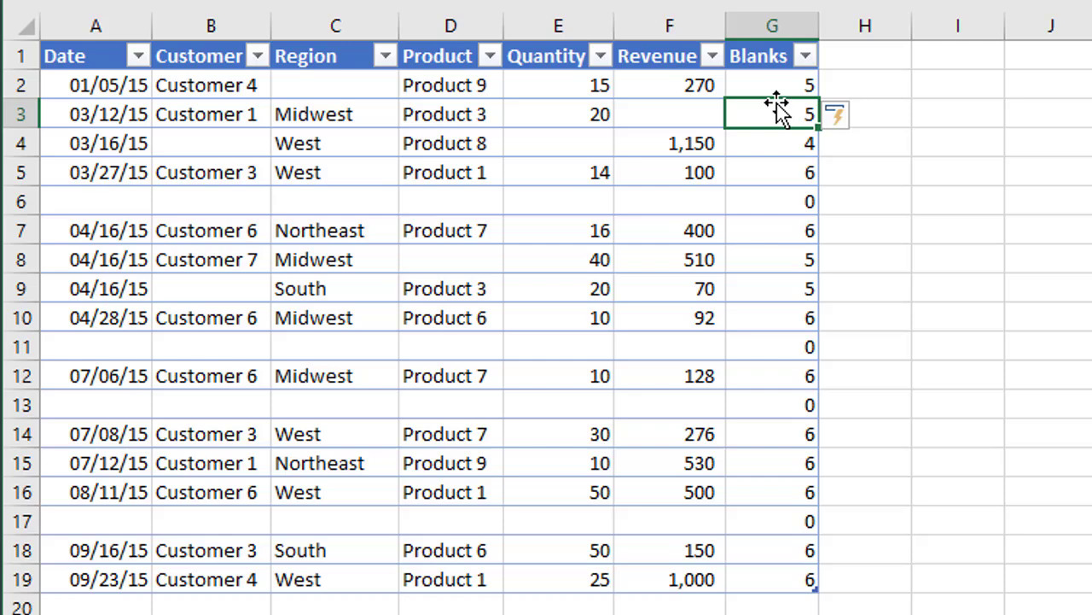
left_click(773, 204)
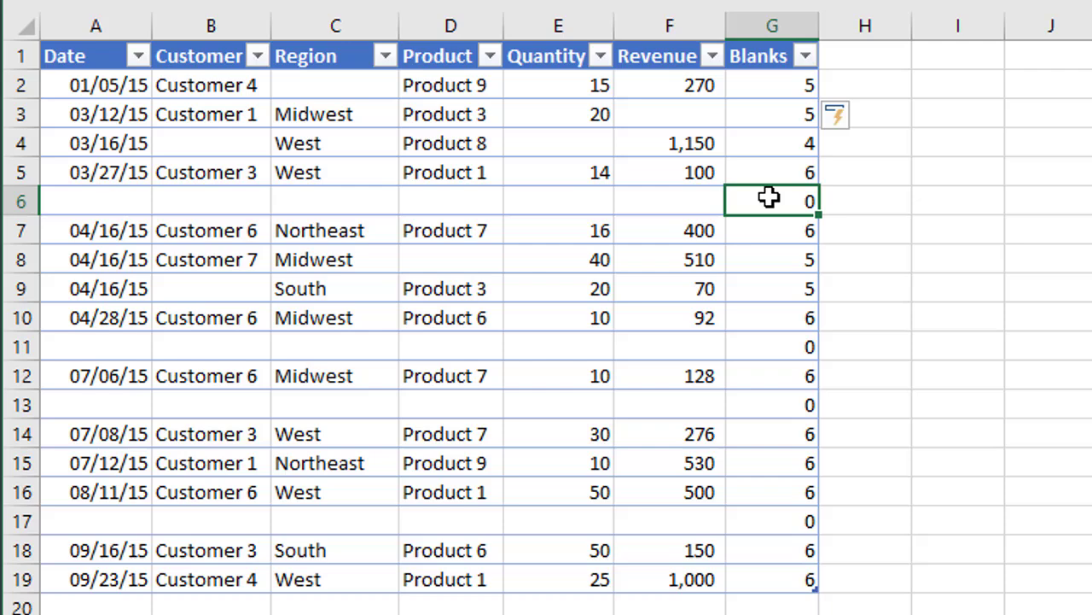
Step: Filter the Blanks column to the value 0, leaving only empty rows 6, 11, 13 and 17
left_click(805, 56)
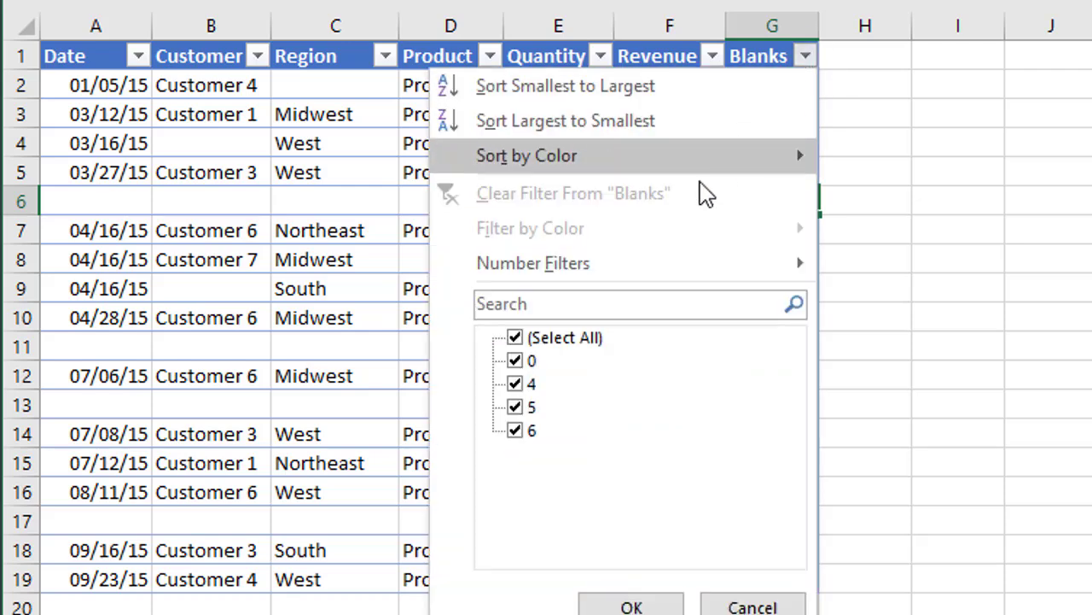
left_click(527, 336)
left_click(517, 361)
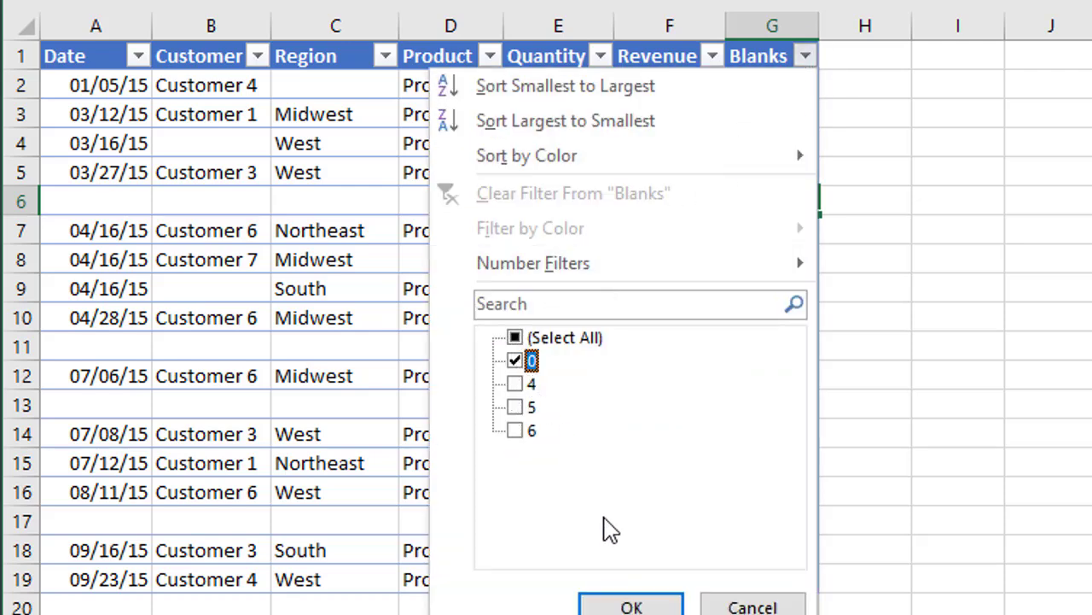
left_click(632, 607)
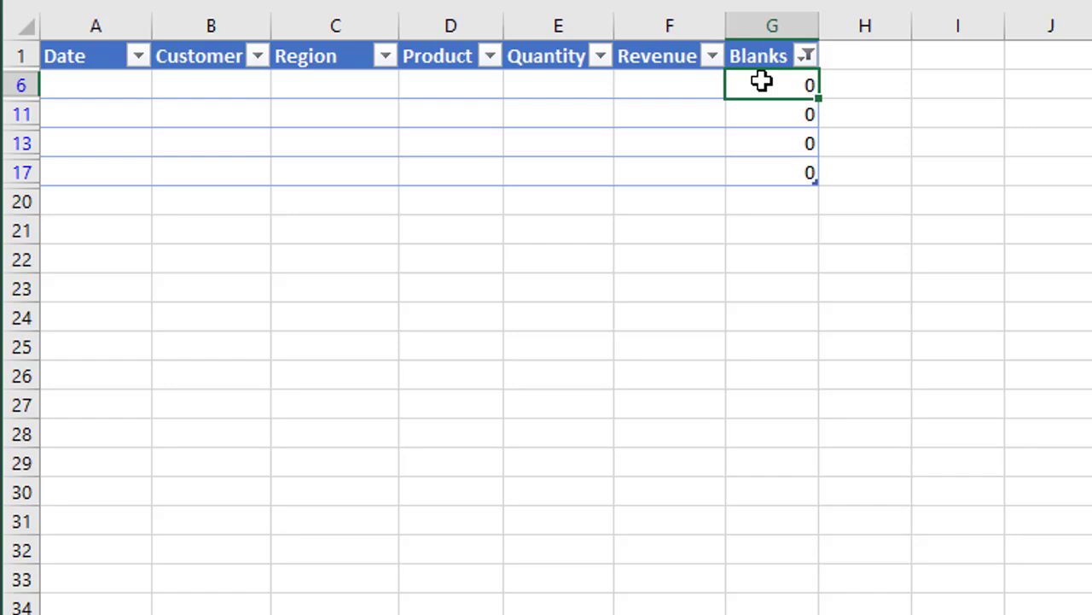
Step: Select the filtered empty rows 6, 11, 13 and 17 and delete them with Ctrl+-
left_click_drag(13, 85, 14, 171)
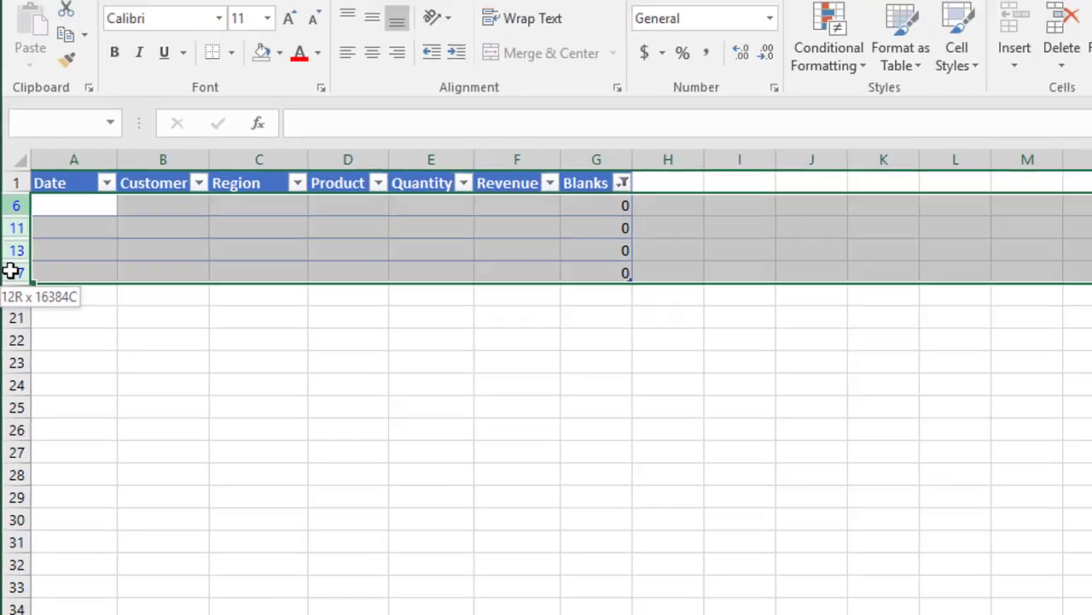
left_click_drag(10, 272, 12, 268)
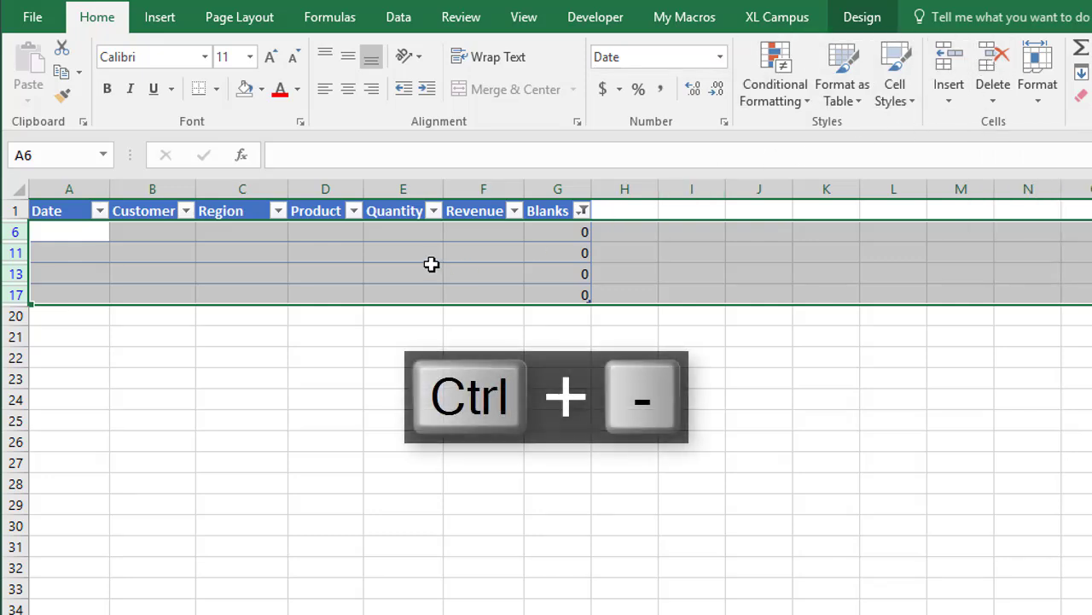
key("ctrl+minus")
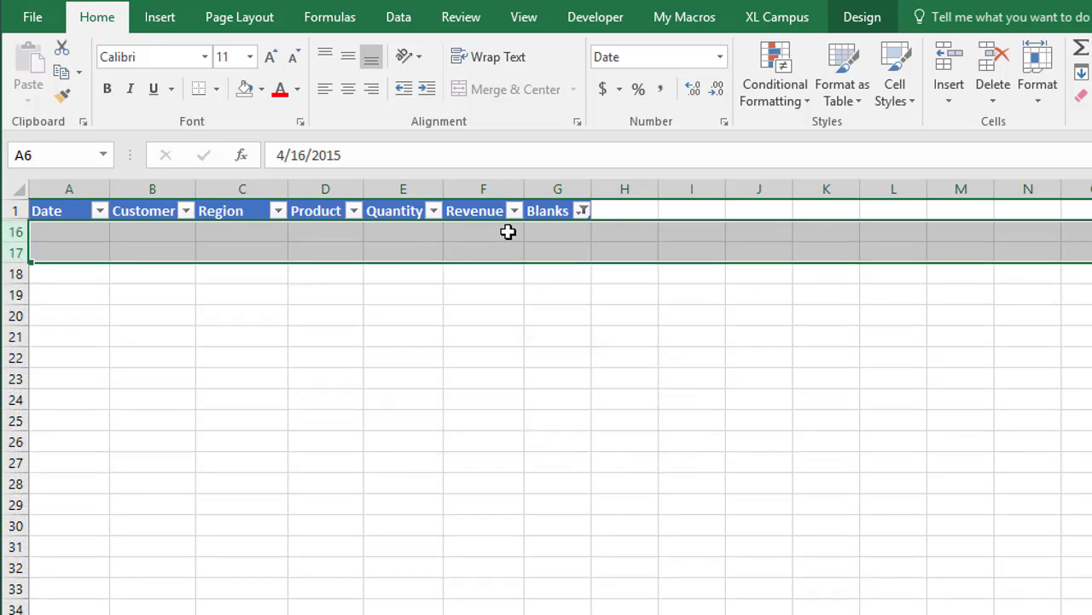
left_click(582, 212)
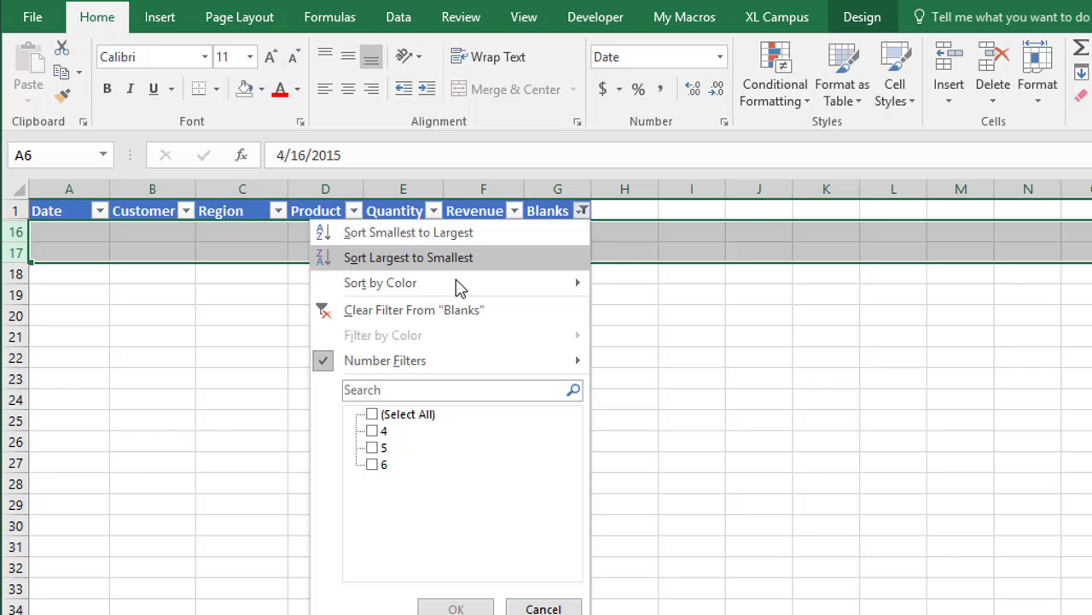
Step: Clear the Blanks filter, deselect the rows, and switch to the Macro Example sheet
left_click(414, 309)
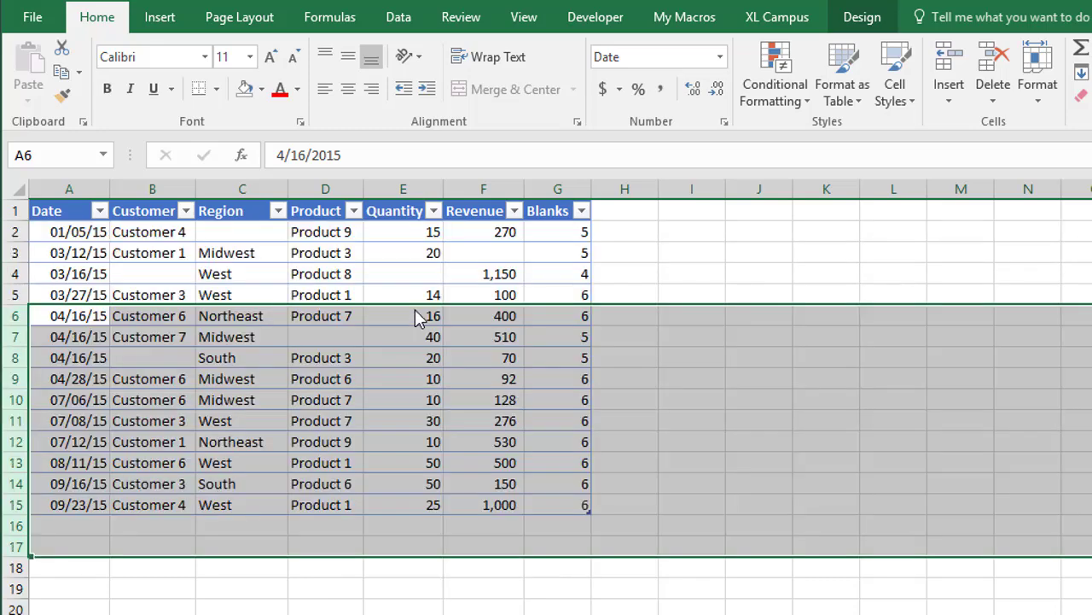
left_click(551, 235)
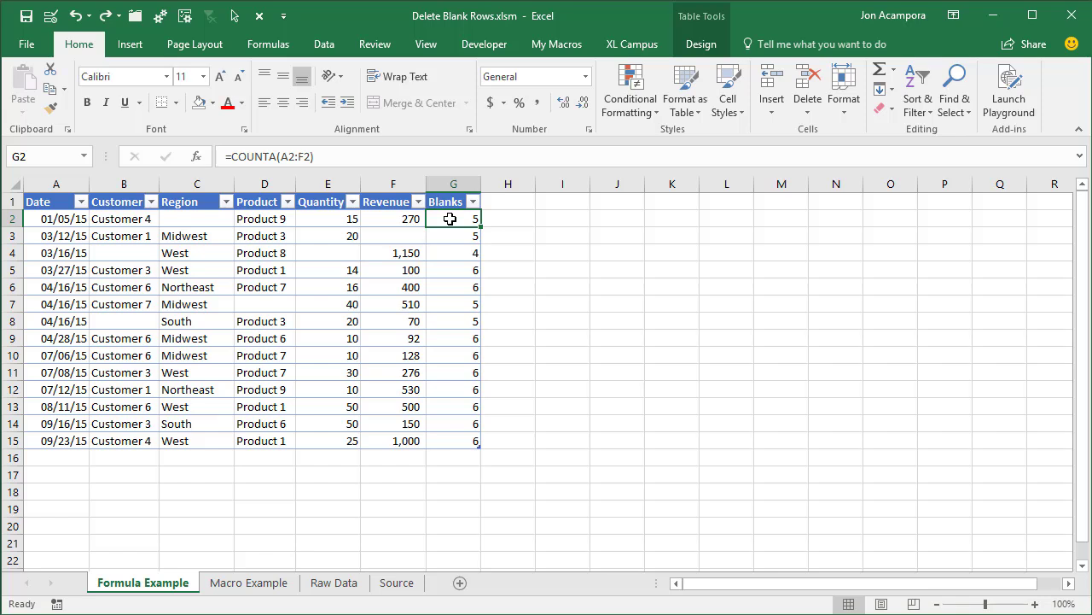
left_click(273, 587)
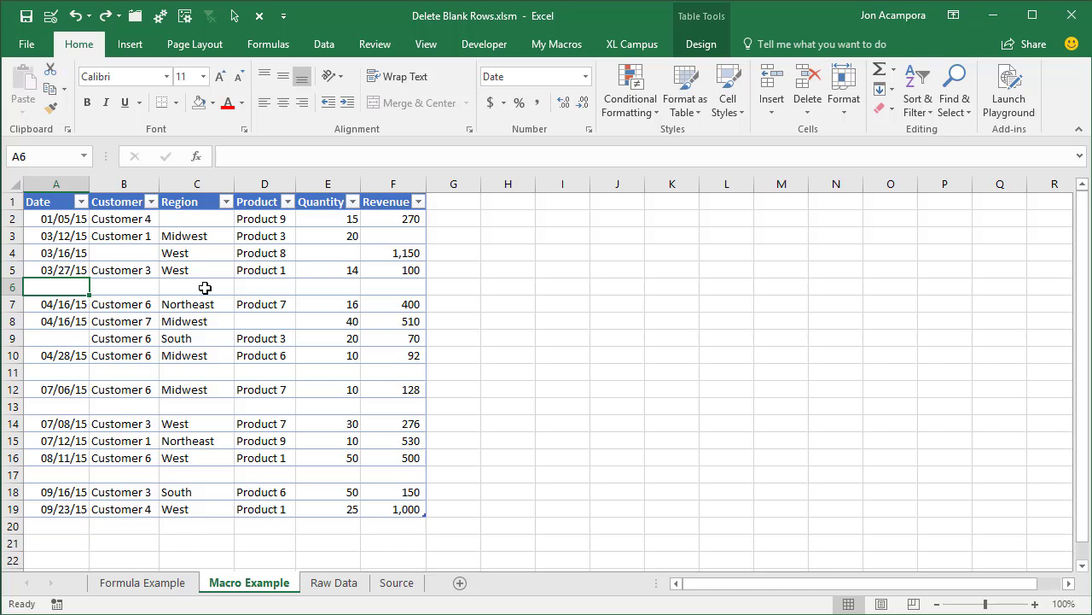
Step: Launch the Visual Basic editor from the Developer tab, showing Module1's code from the top
left_click(477, 46)
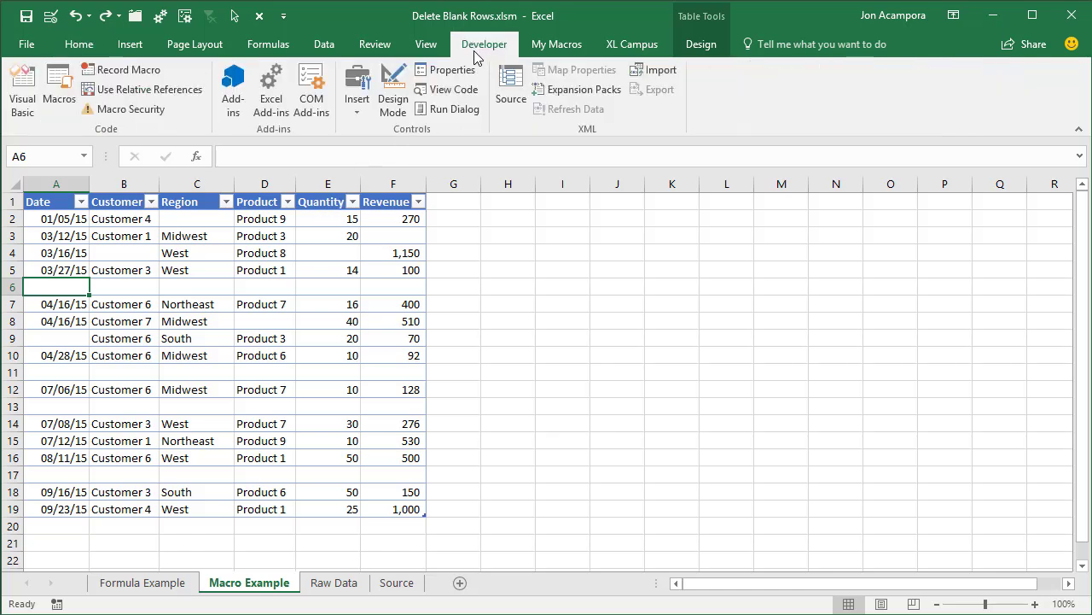
left_click(28, 113)
scroll(346, 192, "up", 3)
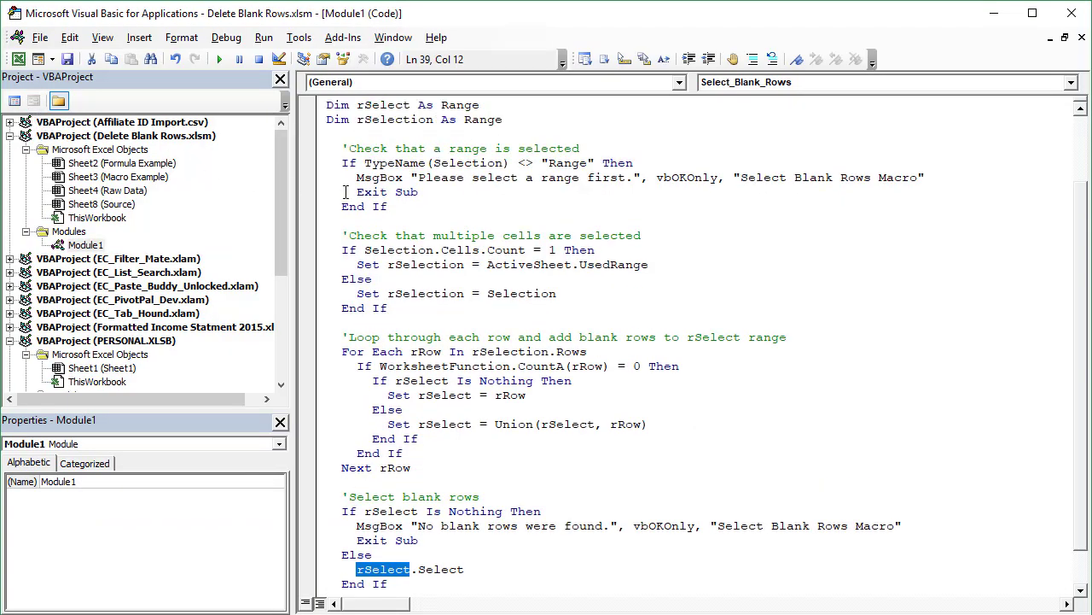
Step: Review Select_Blank_Rows: its name, the selection and multiple-cells checks, and the UsedRange fallback
double_click(363, 135)
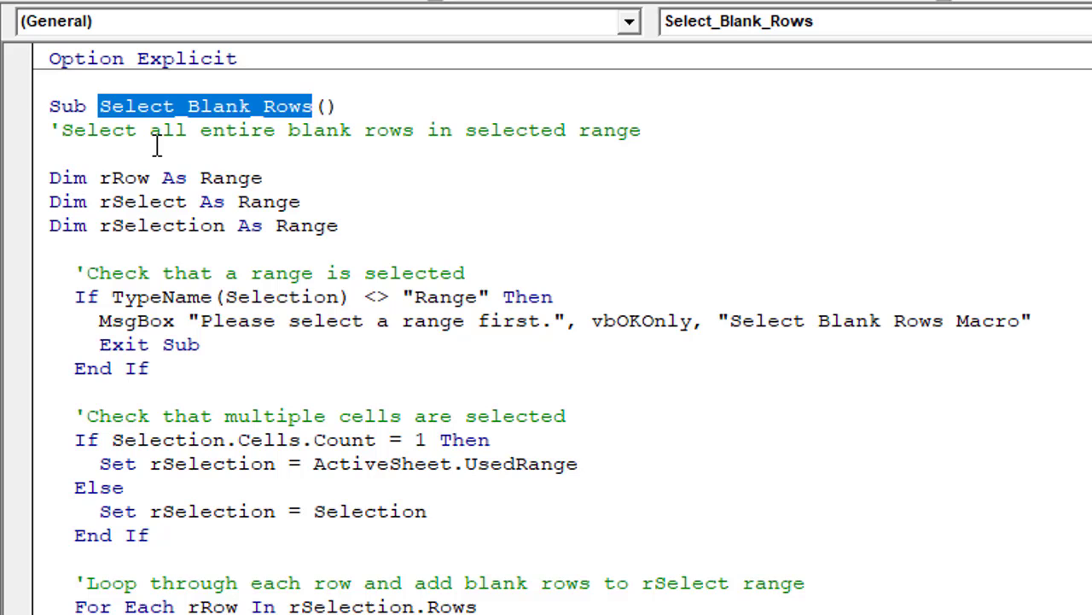
double_click(124, 271)
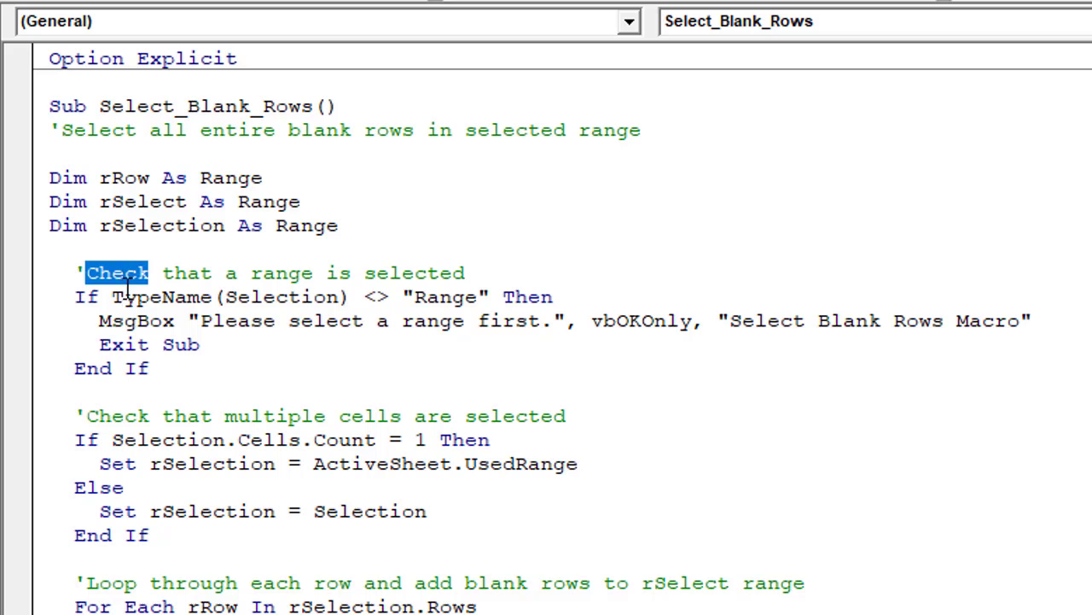
left_click(127, 416)
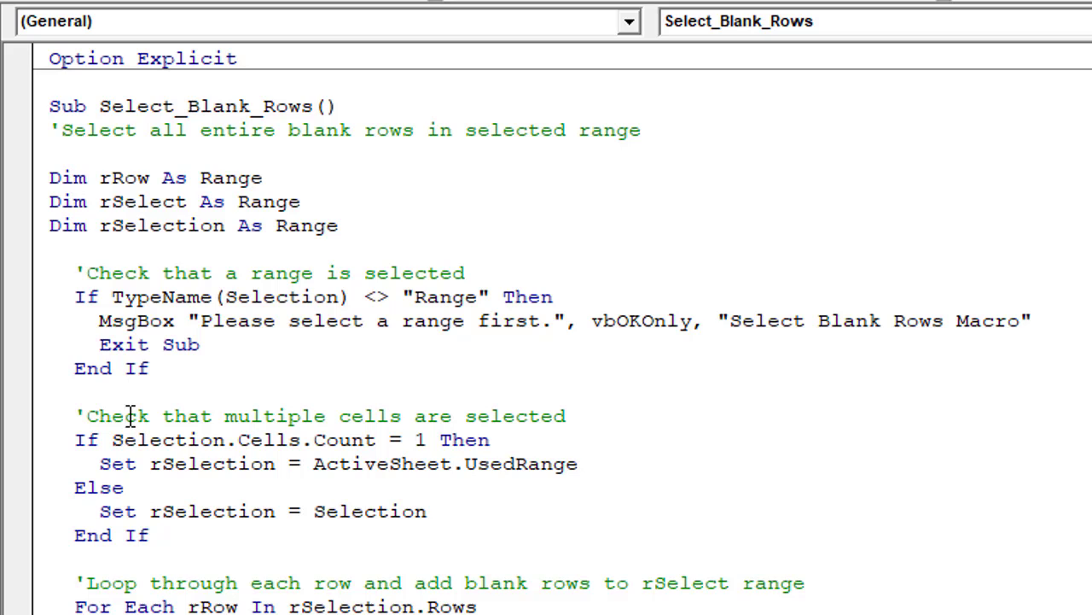
double_click(493, 463)
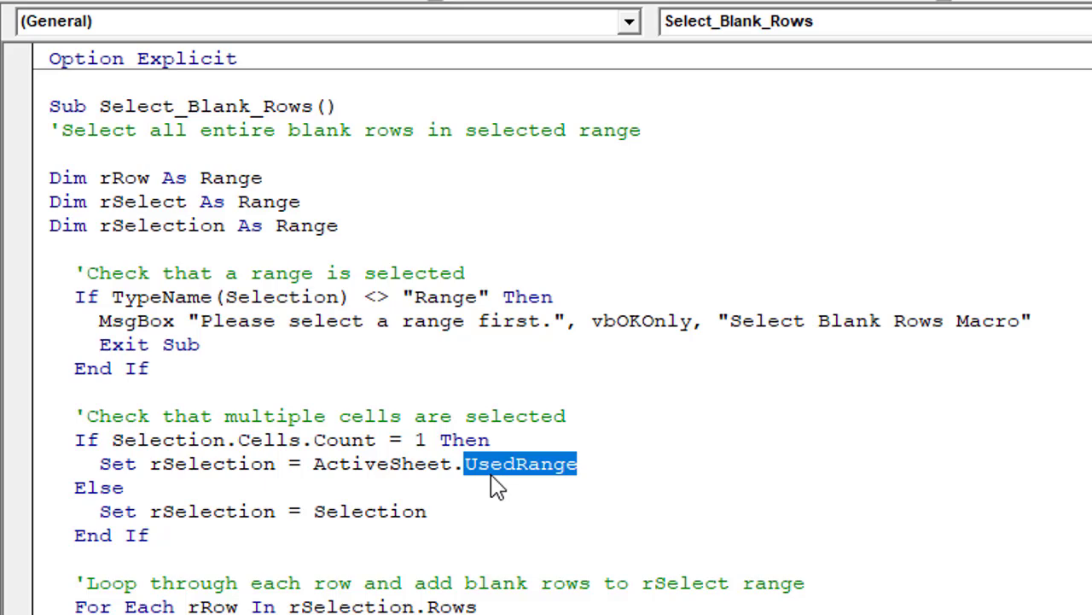
scroll(498, 478, "down", 7)
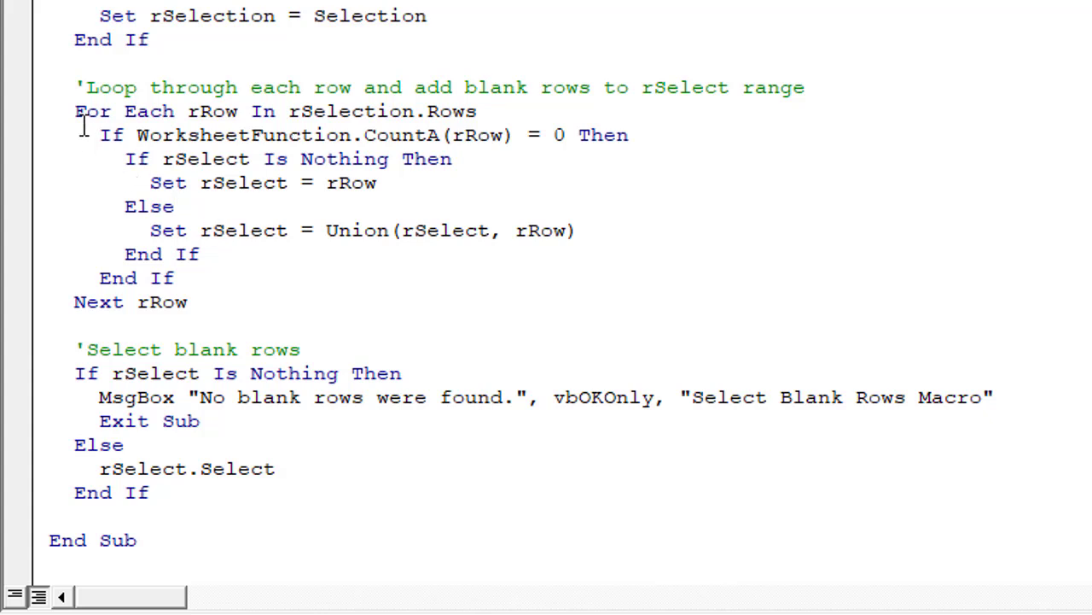
left_click_drag(72, 111, 230, 296)
left_click(223, 135)
double_click(388, 135)
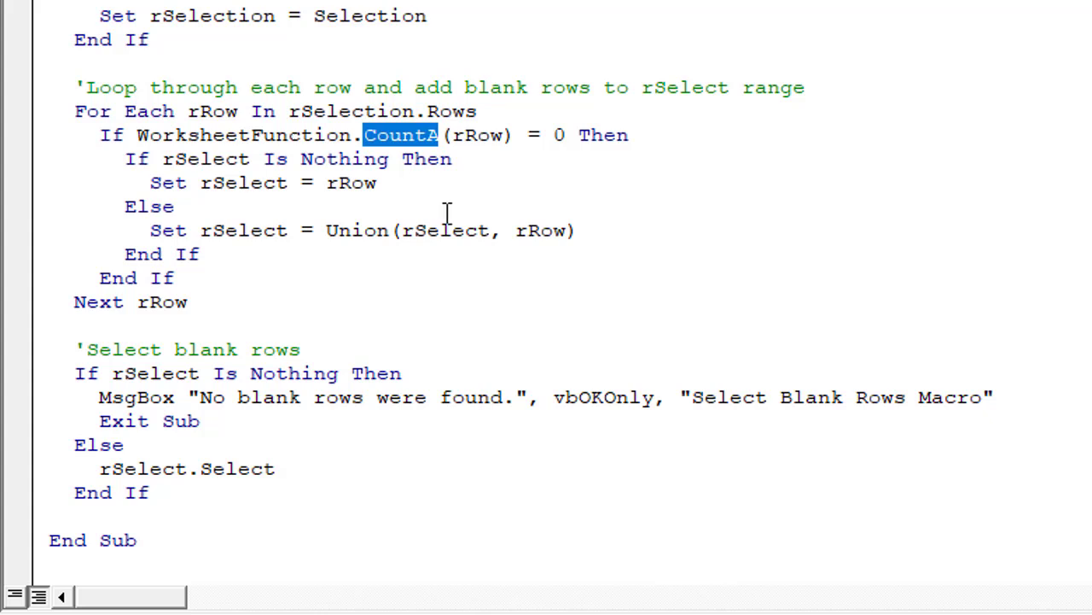
double_click(369, 228)
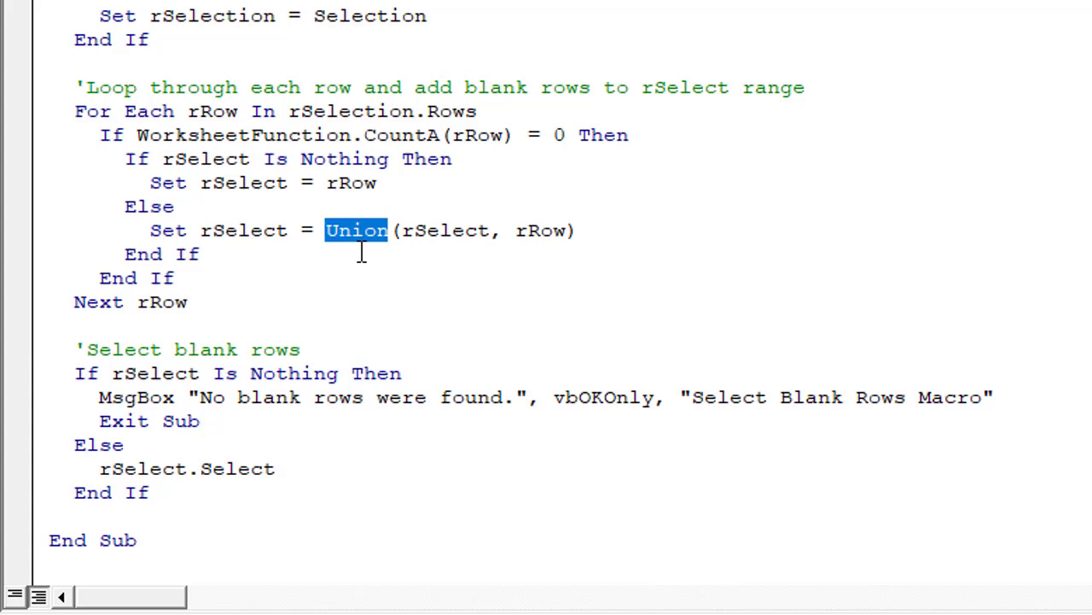
double_click(269, 234)
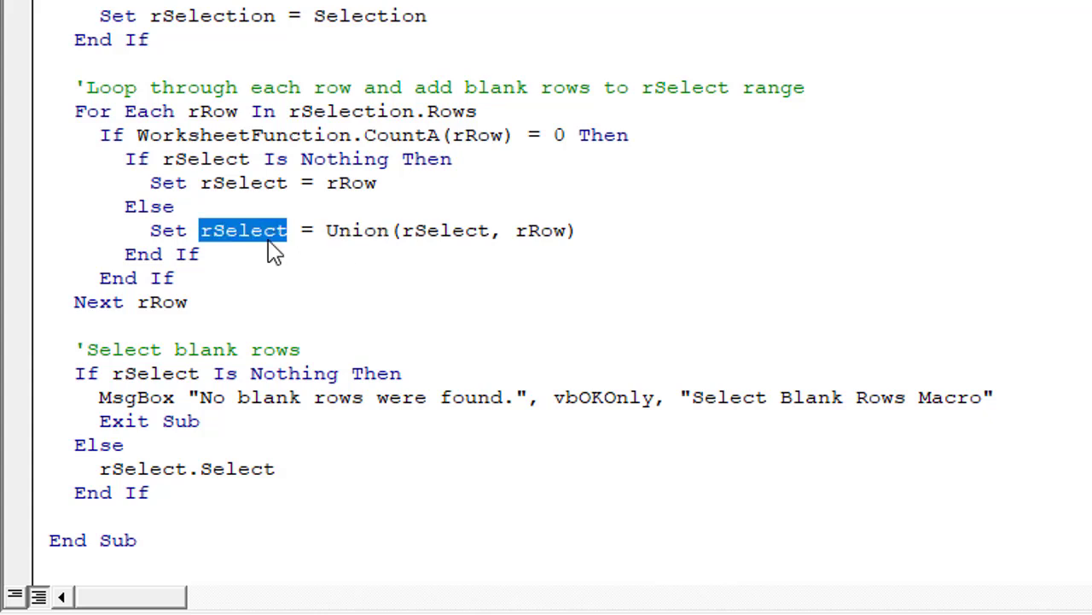
double_click(228, 349)
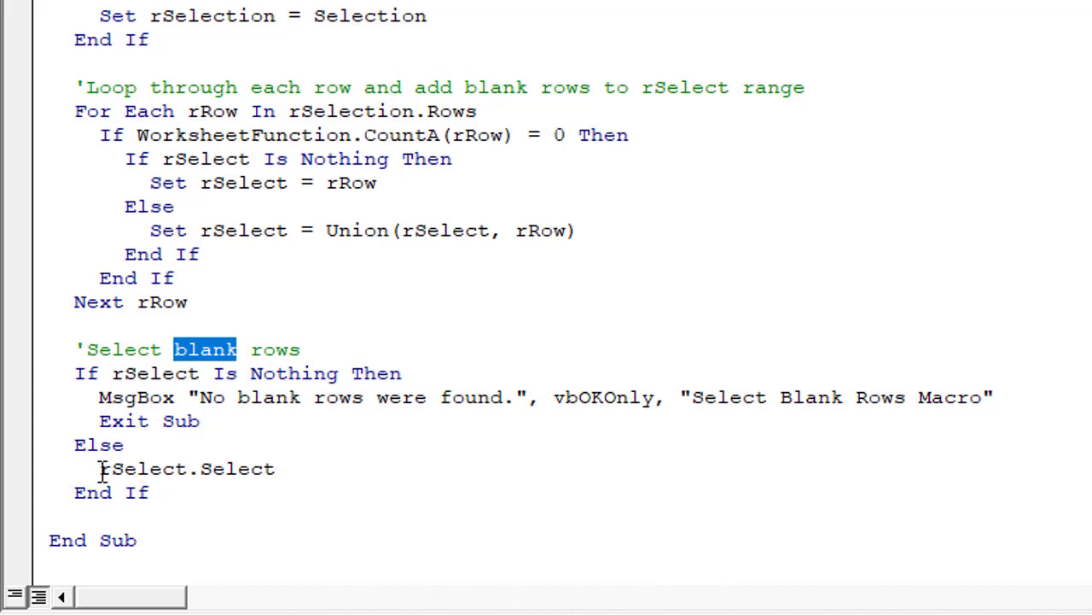
left_click_drag(100, 469, 292, 474)
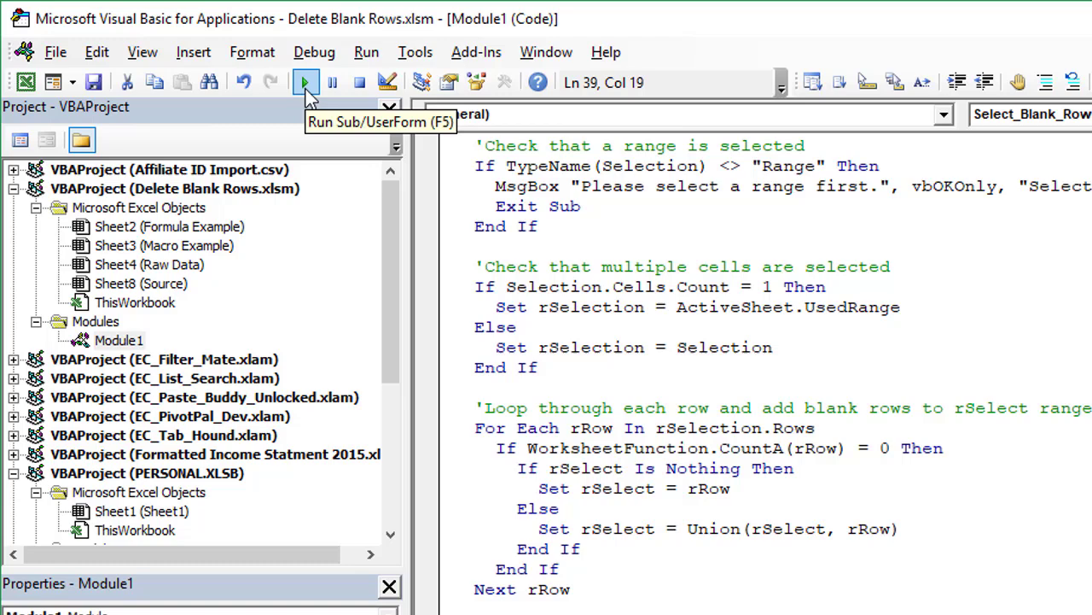
Step: Return to Excel and run Select Blank Rows from the My Macros tab, selecting rows 6, 11, 13, 17
left_click(27, 83)
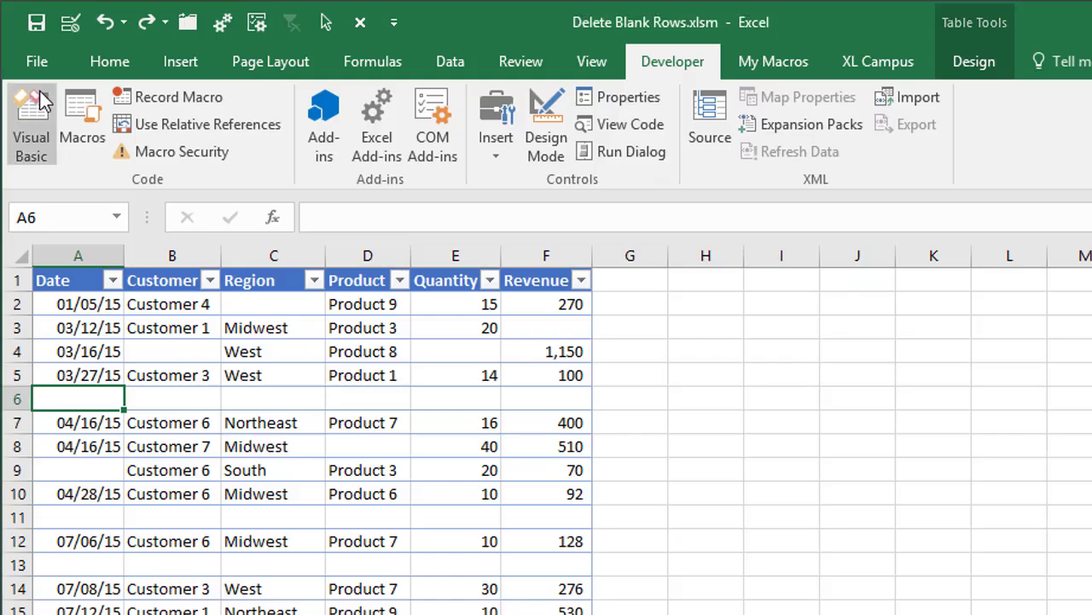
left_click(778, 69)
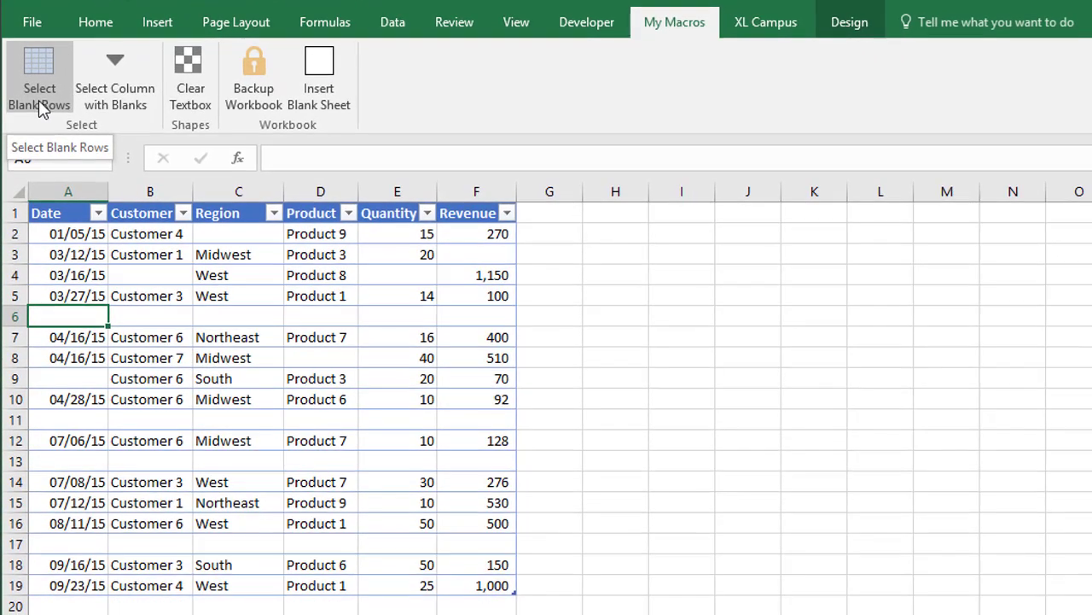
left_click(45, 130)
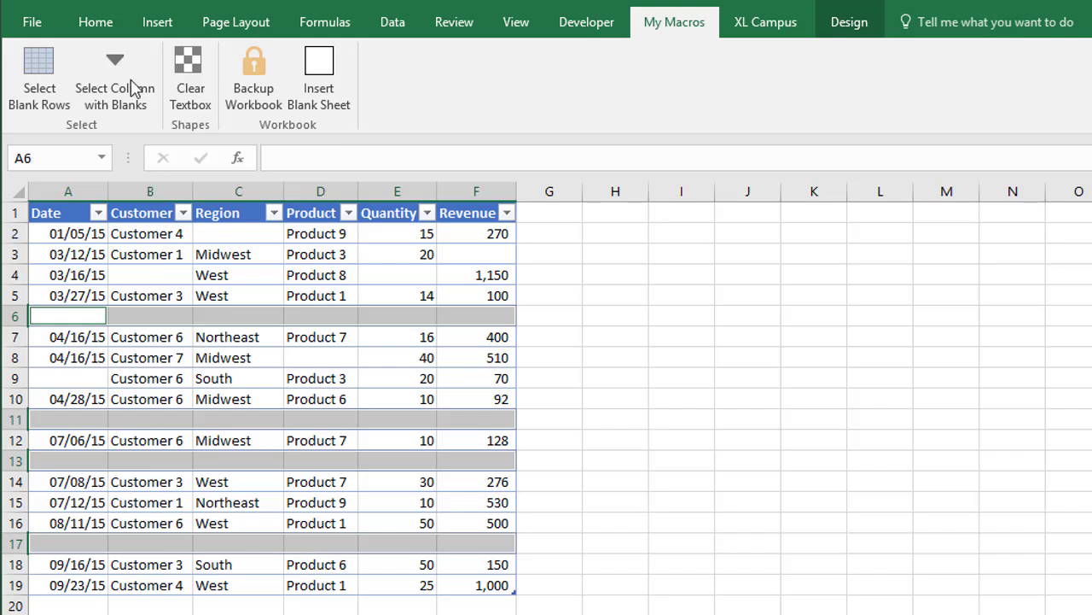
Step: Delete the four selected blank rows using Home > Delete, then click D5 to deselect
left_click(102, 24)
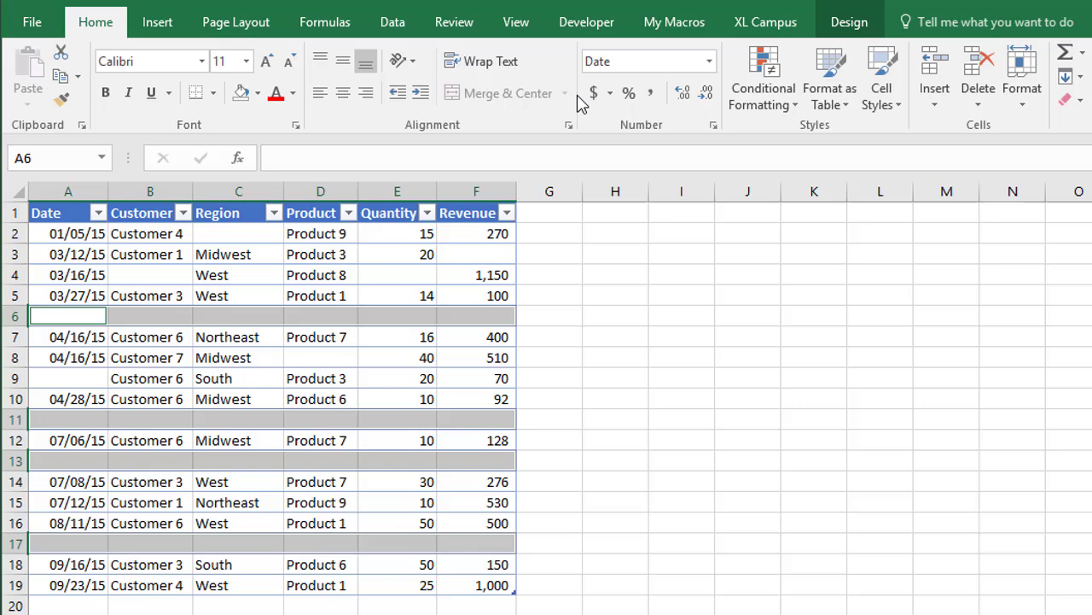
left_click(972, 70)
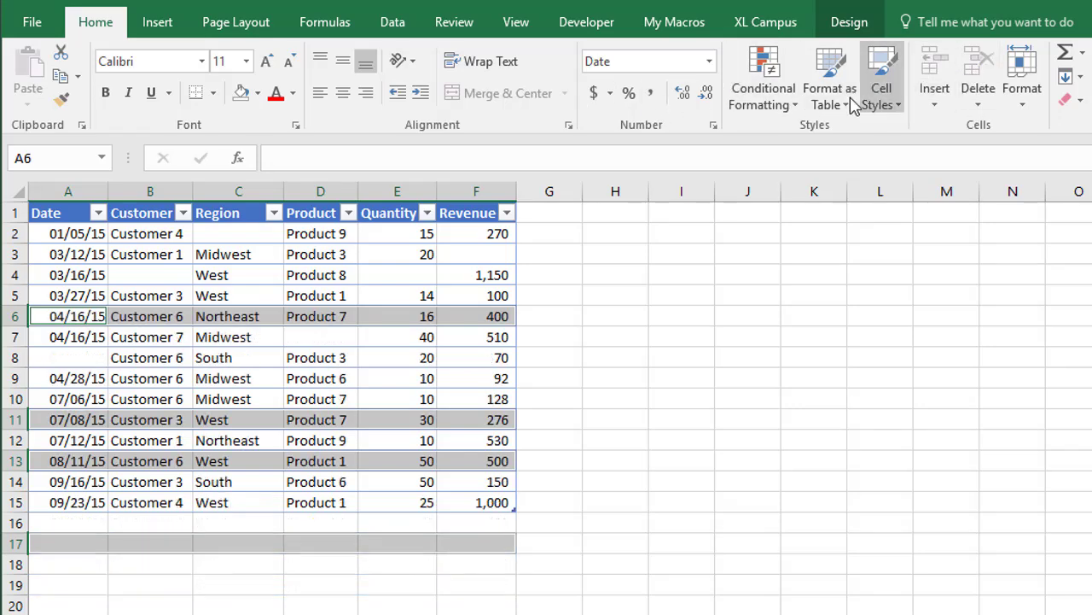
left_click(327, 297)
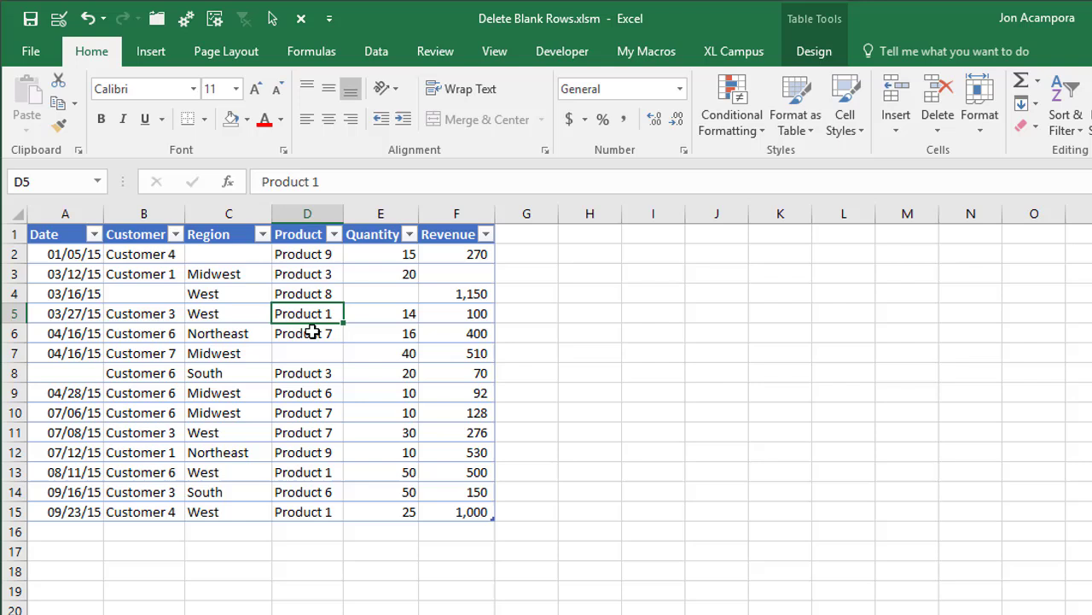
Step: Undo the deletion to restore the empty rows 6, 11, 13 and 17 in the Macro Example table
left_click(88, 21)
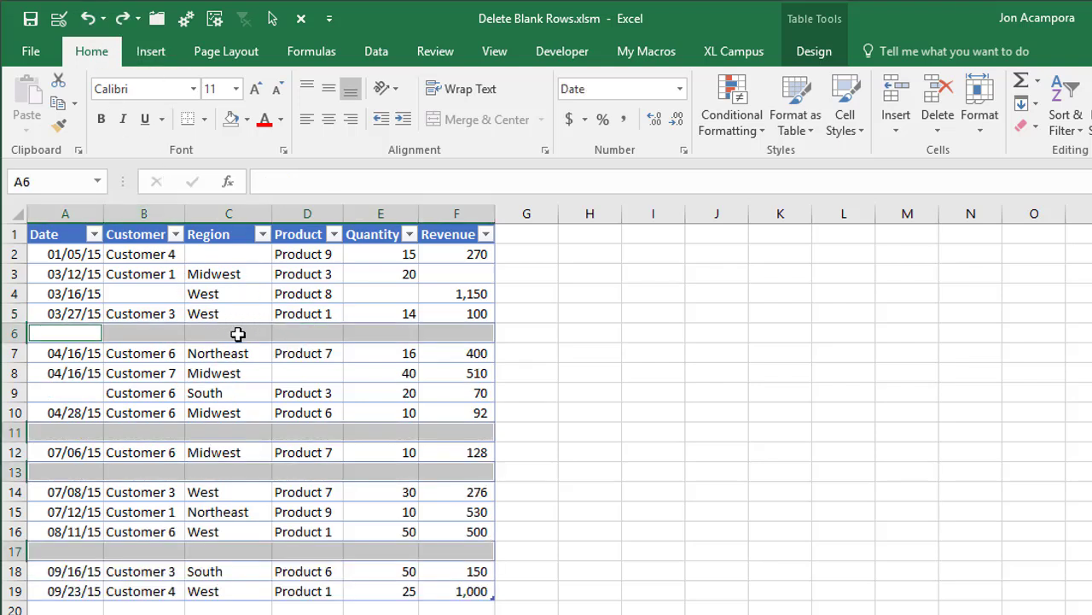